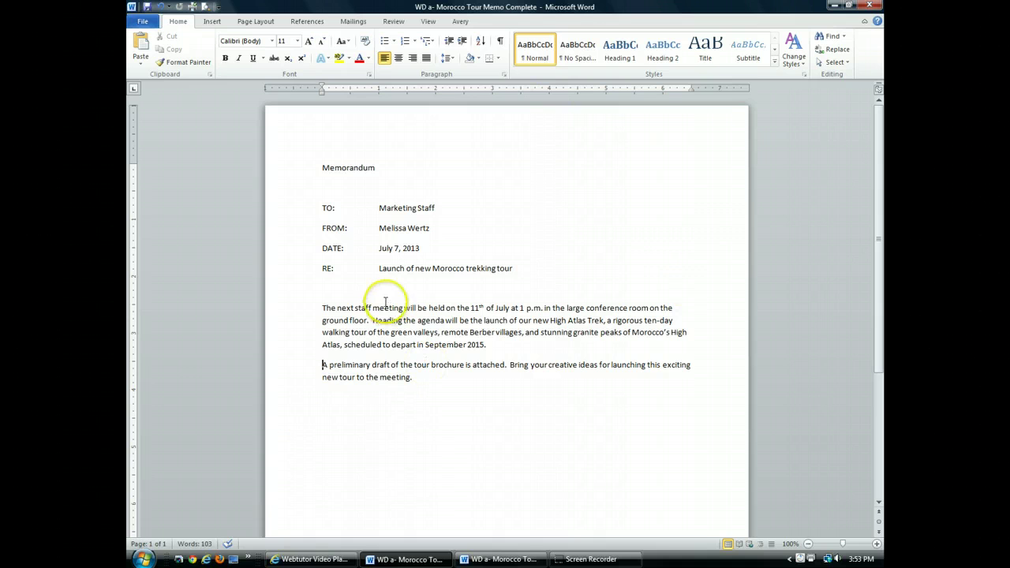
Bring the draft Morocco Tour Memo to the front and turn on Show/Hide ¶ formatting marks.
left_click(293, 274)
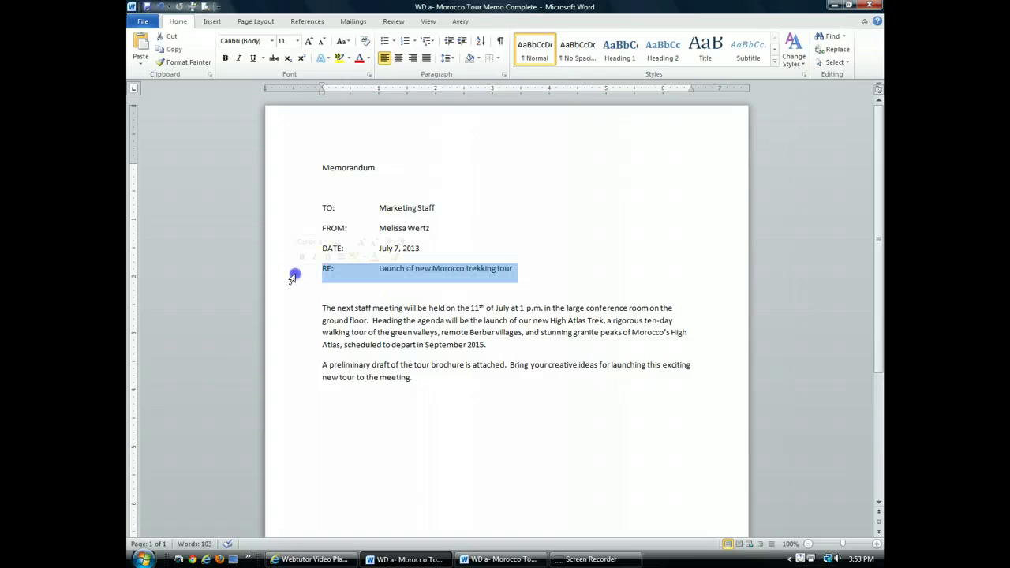
left_click(365, 281)
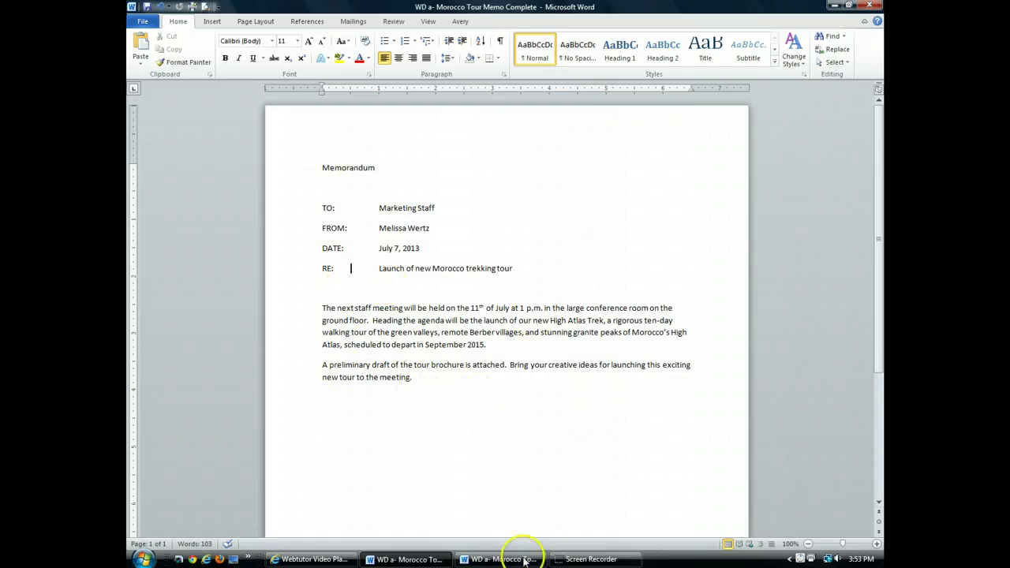
left_click(589, 560)
left_click(506, 364)
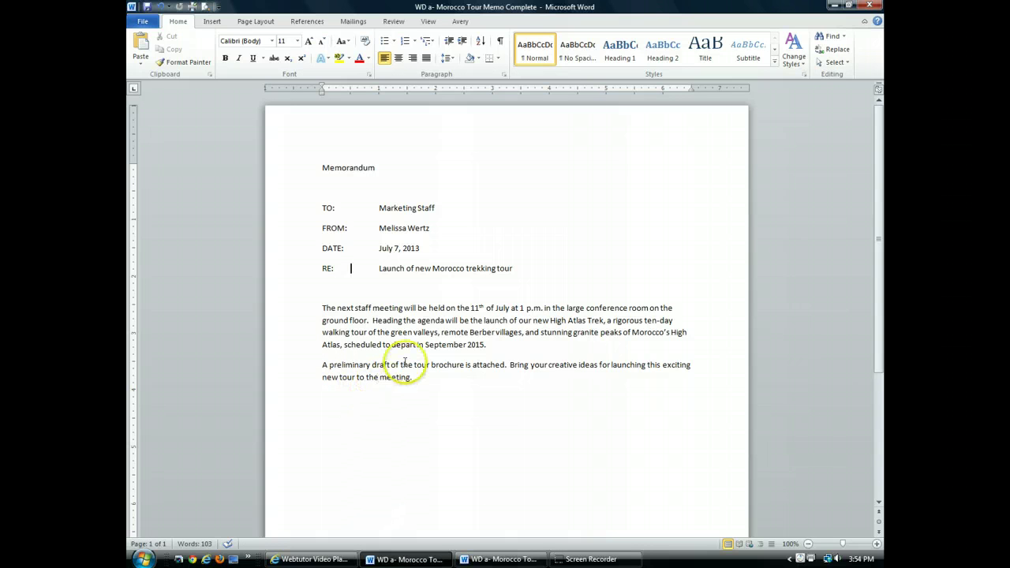
left_click(406, 559)
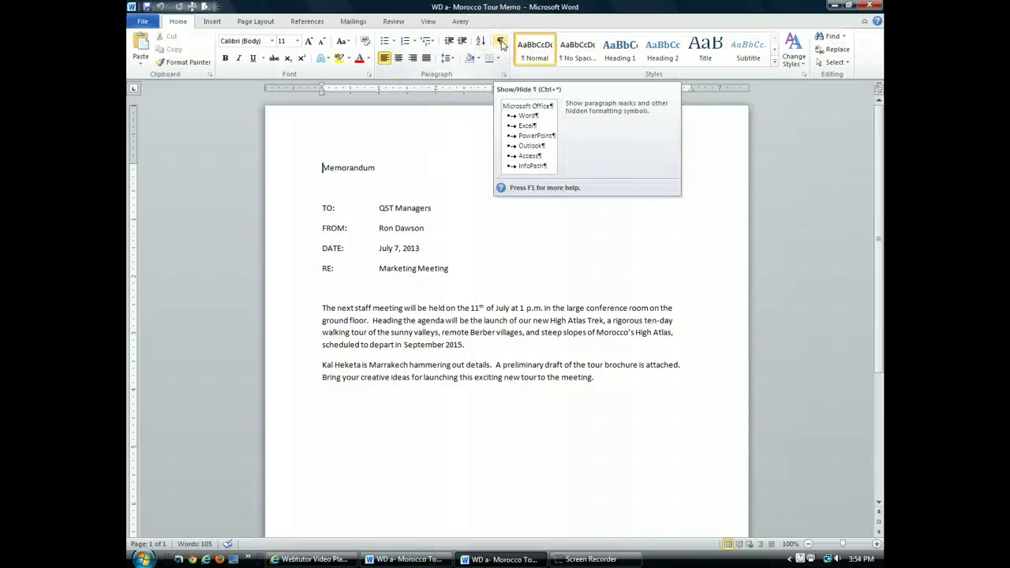
left_click(501, 43)
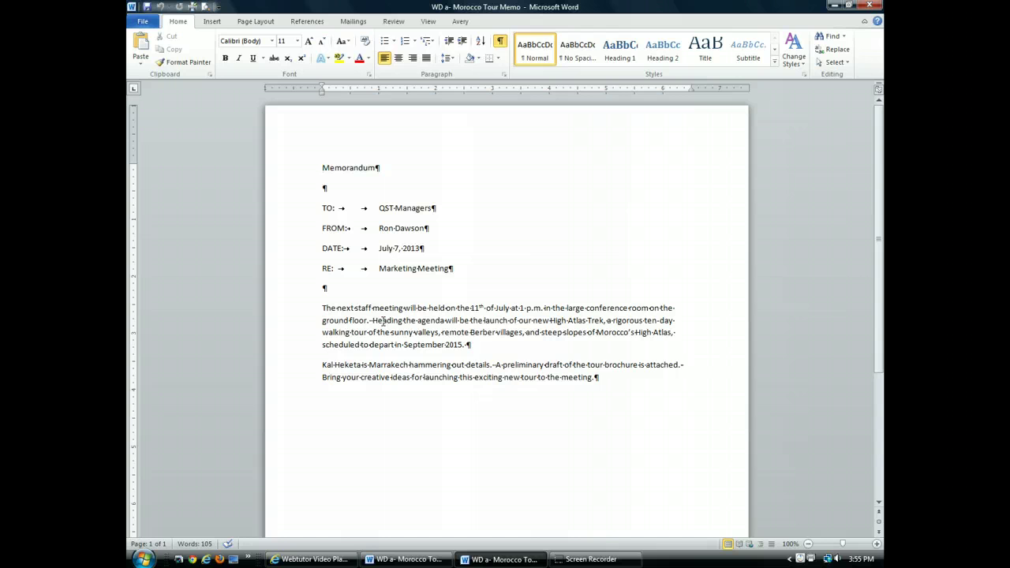
Replace 'QST Managers' with 'Marketing Staff' on the memo's TO line.
left_click(379, 208)
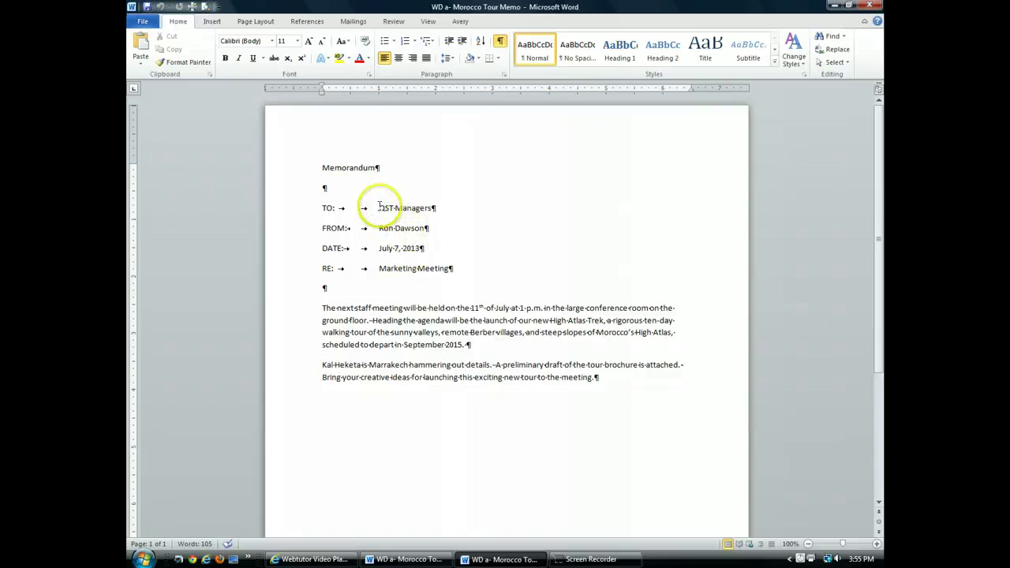
left_click_drag(380, 207, 421, 207)
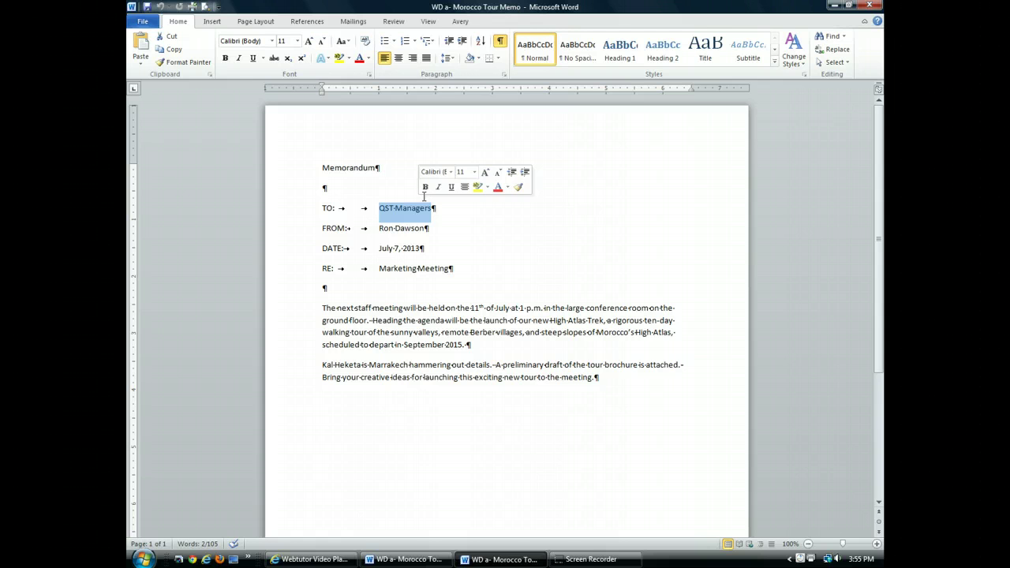
type("Market")
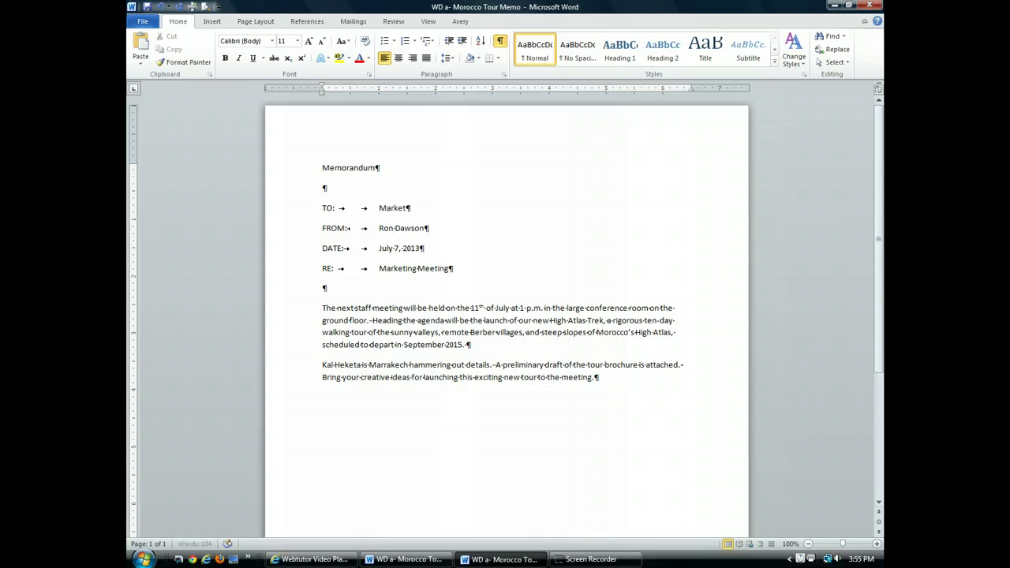
type("ing Staff")
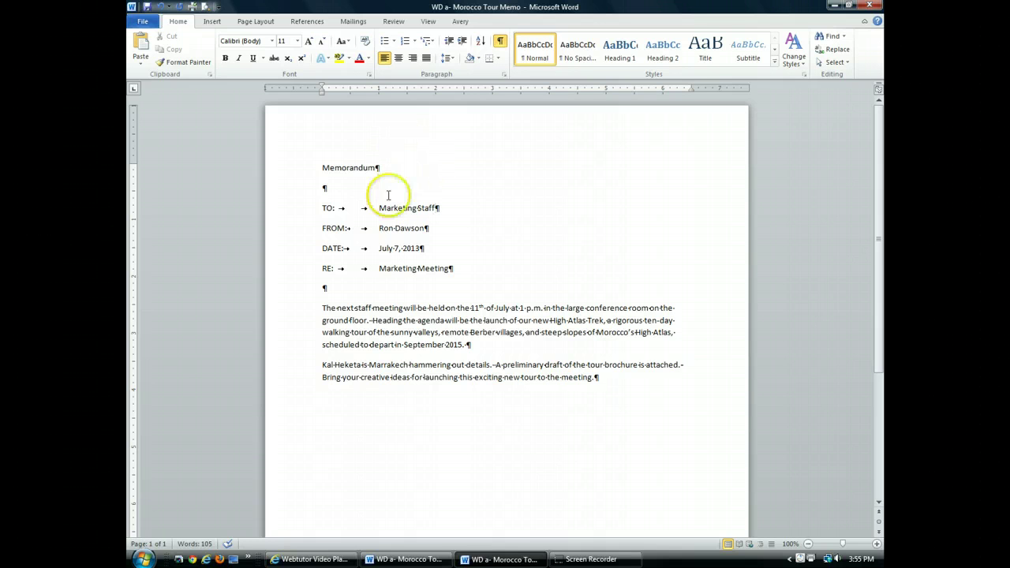
double_click(386, 230)
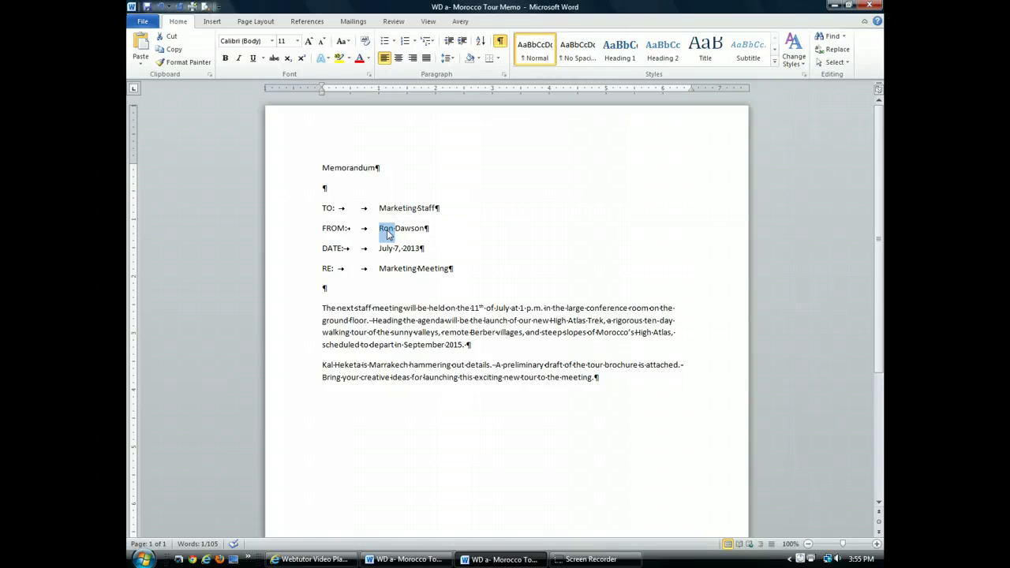
Overwrite the FROM line's first name and surname with the new sender's name.
type("Melissa")
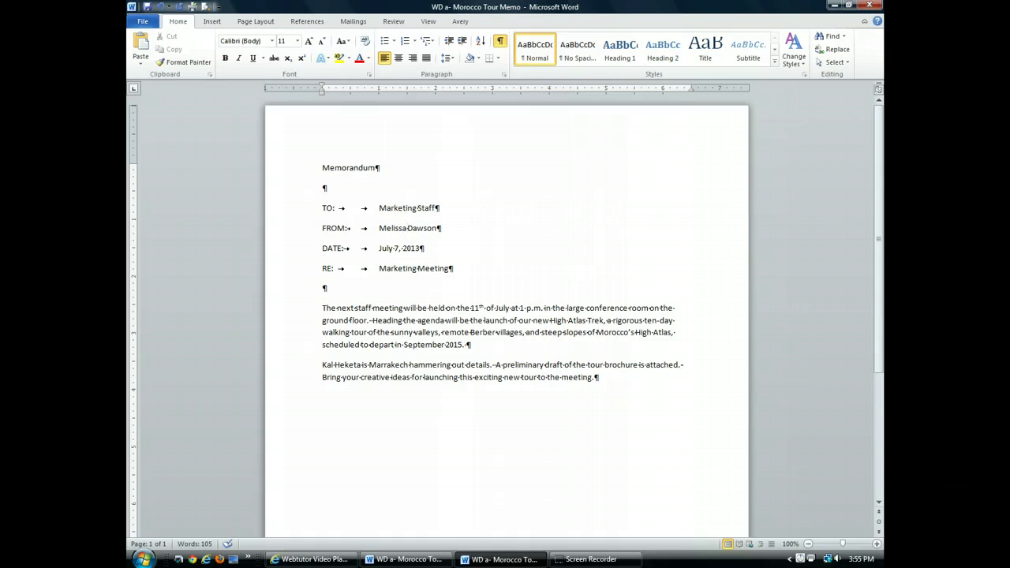
left_click(417, 228)
double_click(417, 229)
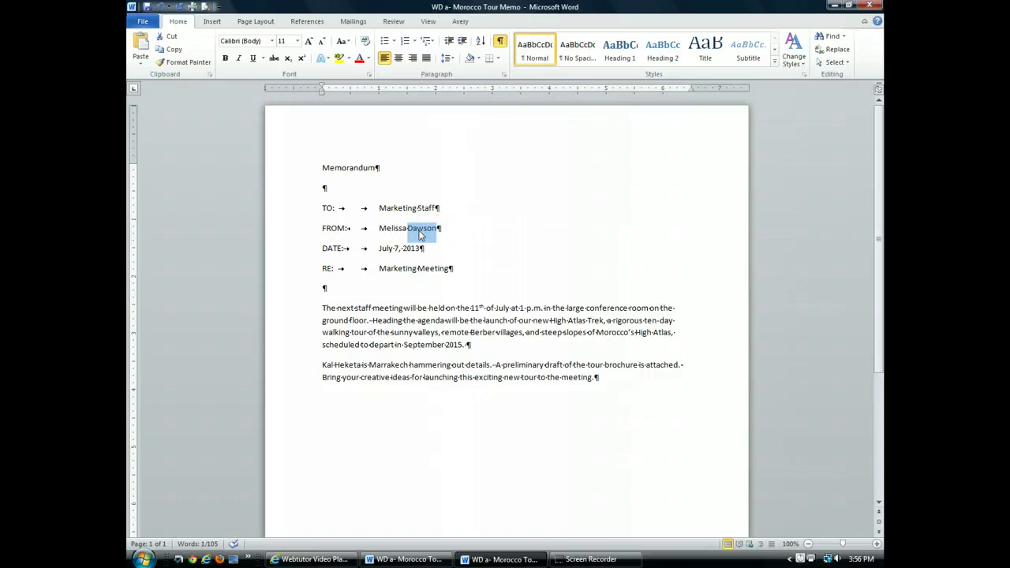
type("Wertz")
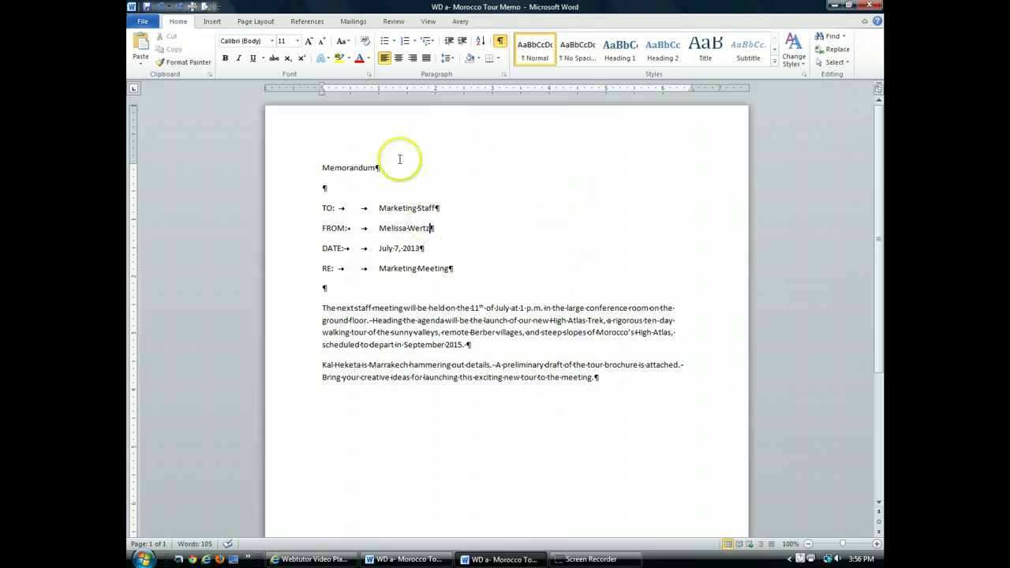
Retype the RE: line with a tab-aligned subject 'Launch of new Morocco trekking tour'.
left_click(289, 277)
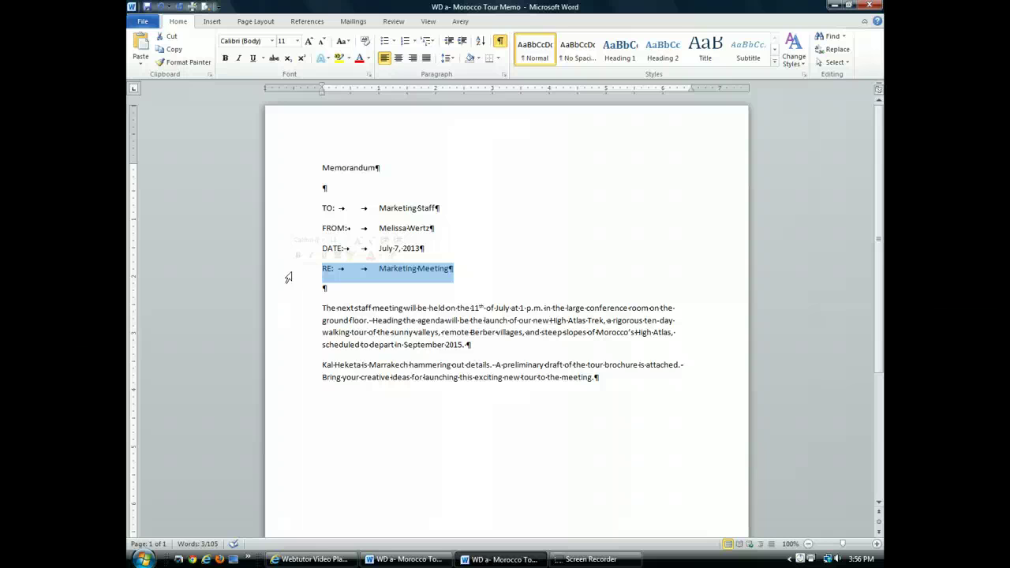
type("RE:")
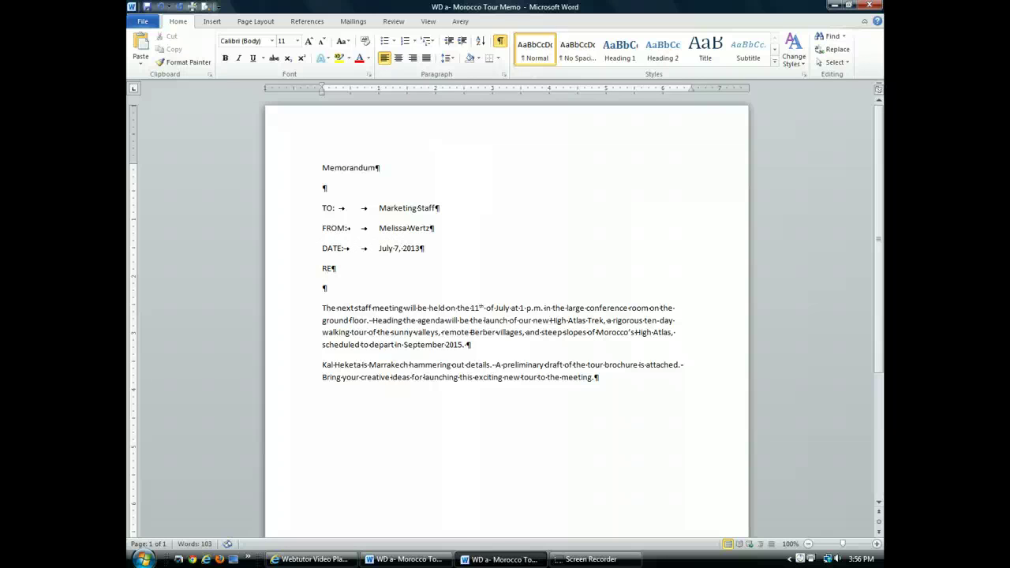
key("Tab")
key("Tab")
type("Launch of new Moroc")
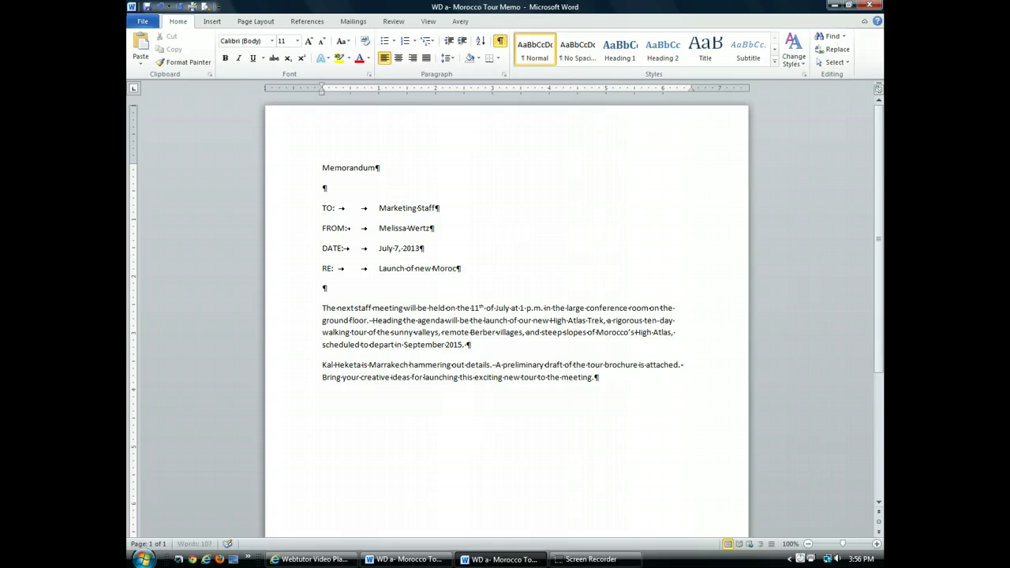
type("co trekking tour")
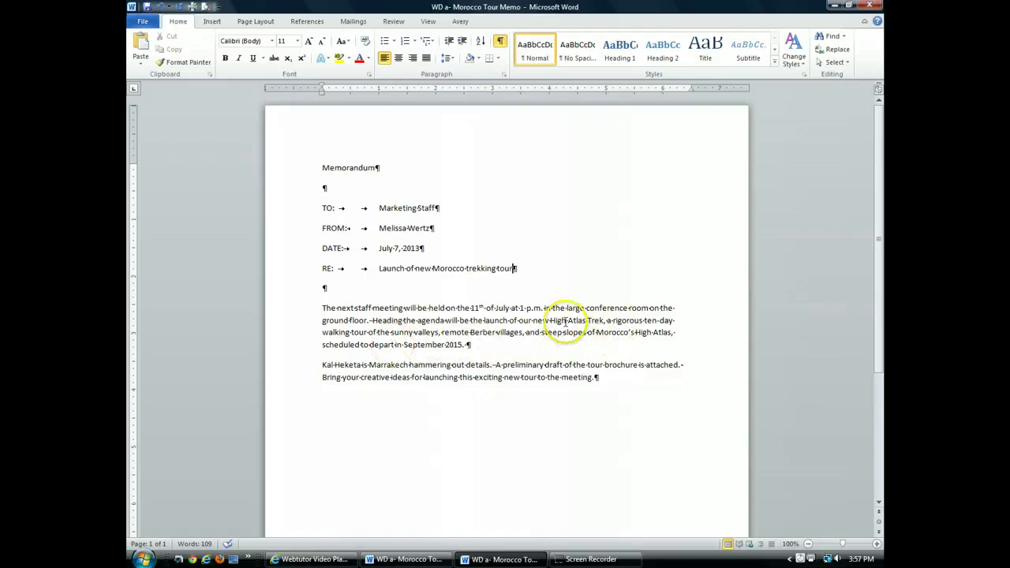
Change 'sunny valleys' to 'green valleys' in the first paragraph.
double_click(401, 333)
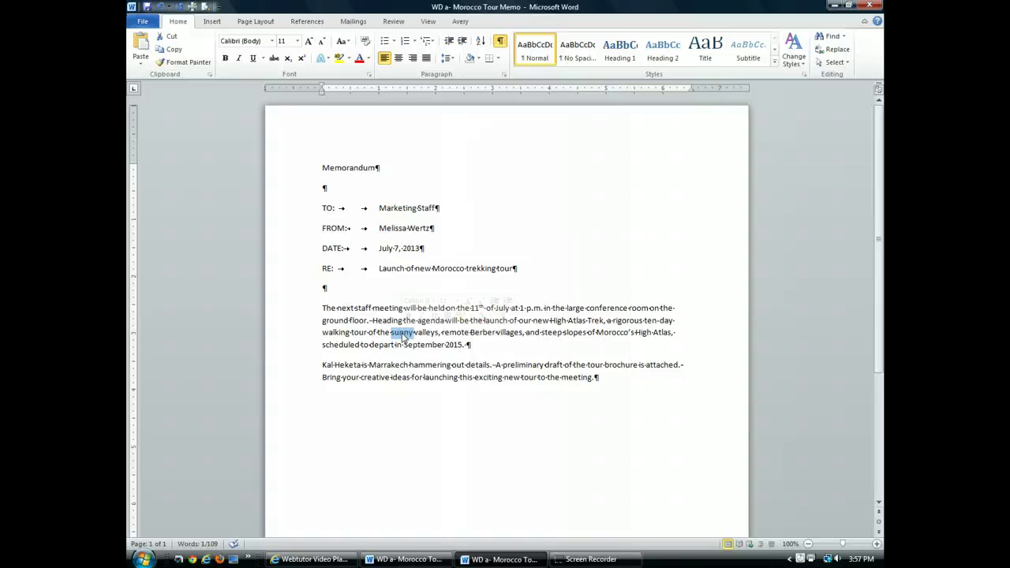
type("gree")
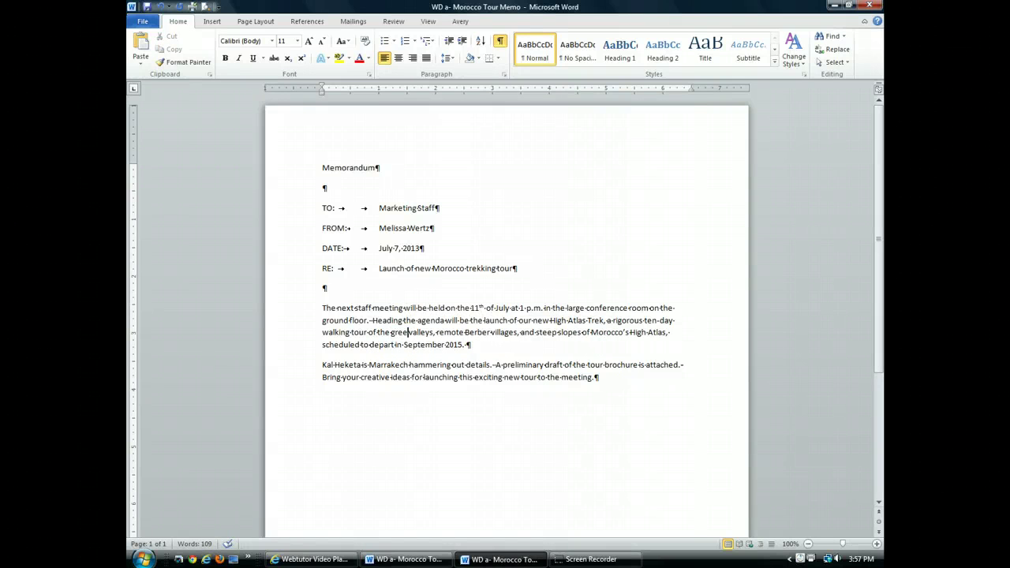
type("n")
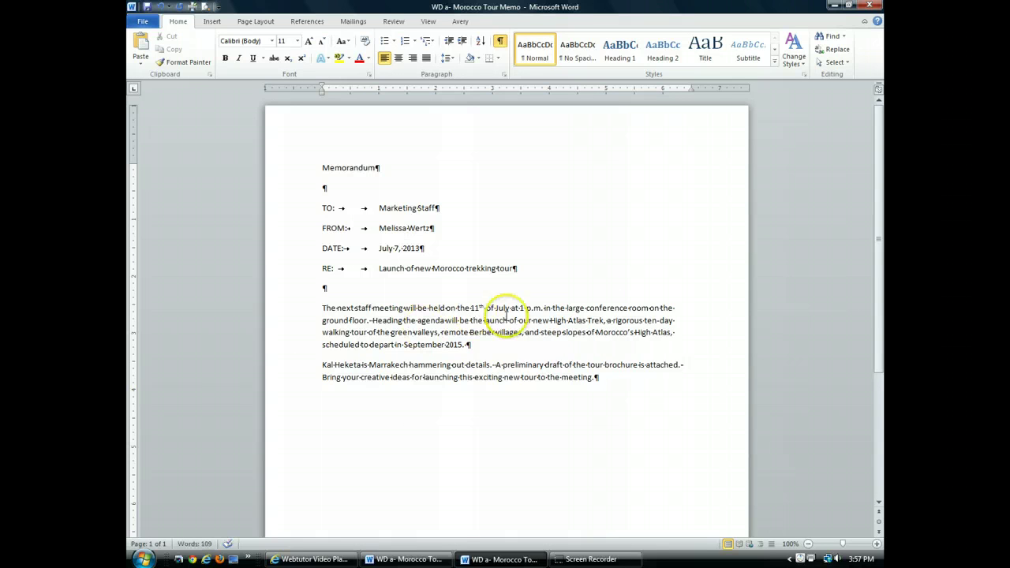
left_click(524, 334)
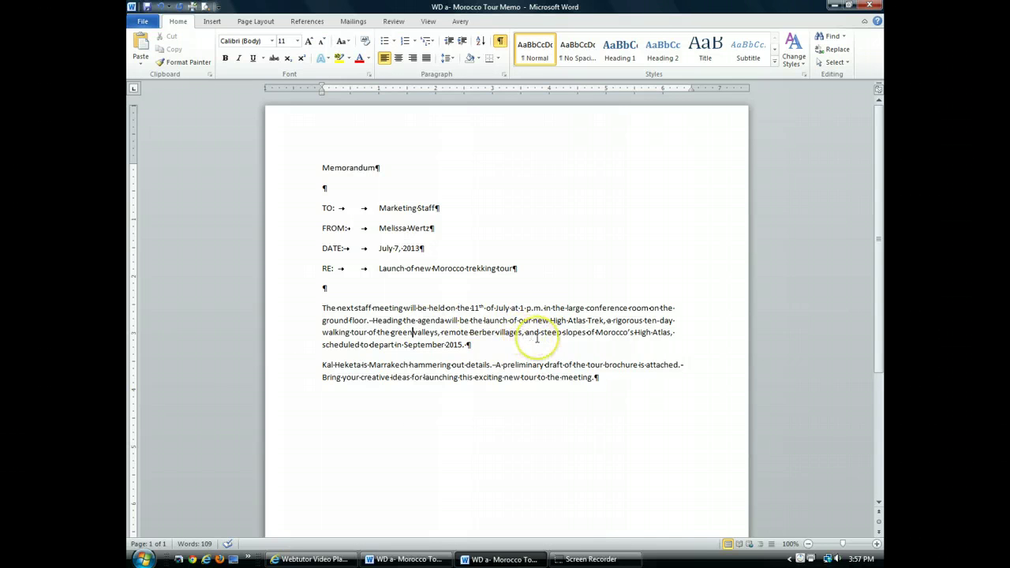
Replace 'steep slopes' with 'stunning granite peaks', fixing the 'gtanite' typo.
left_click_drag(539, 338, 583, 335)
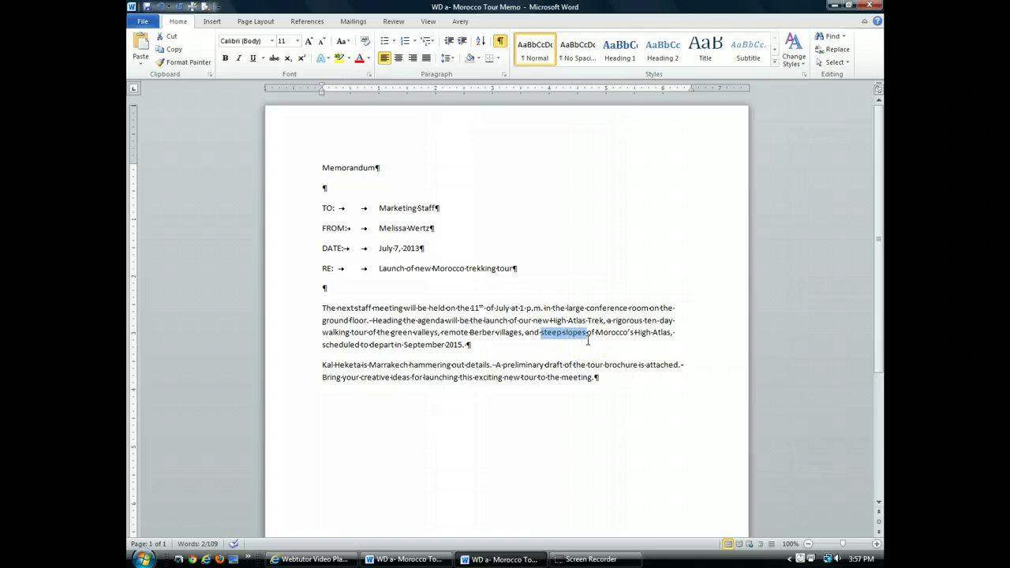
type("stunning g")
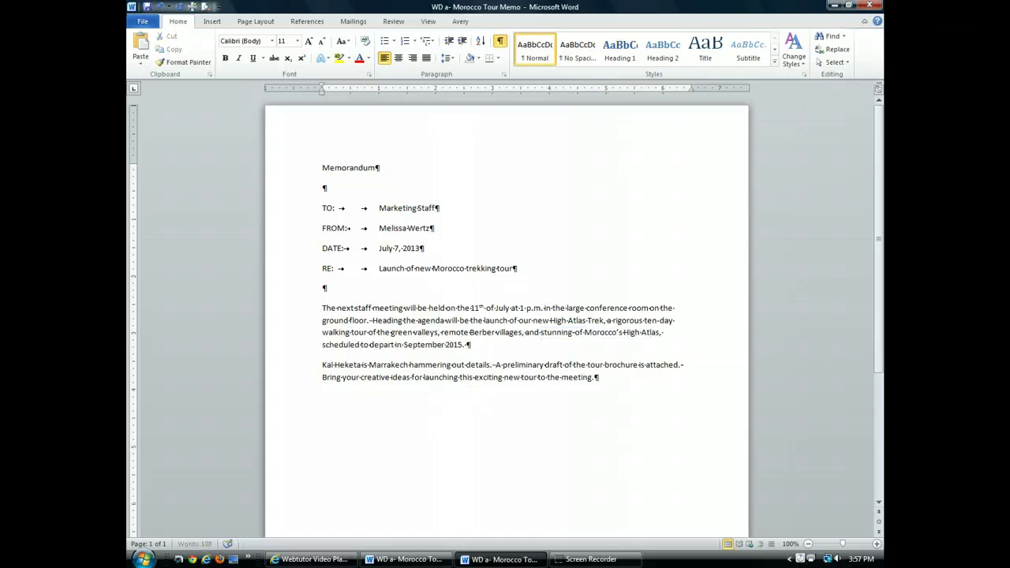
type("tanite pe")
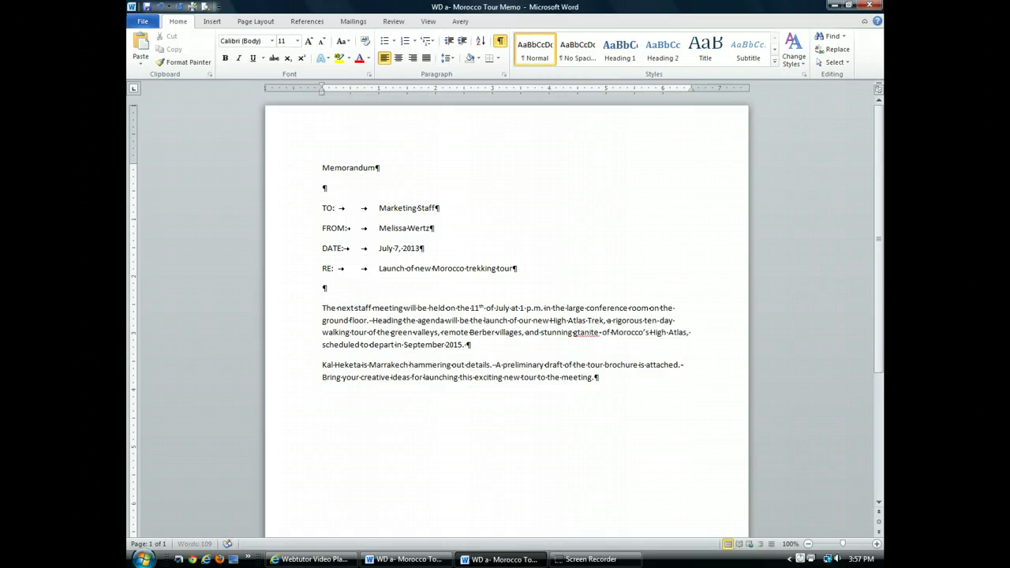
type("aks")
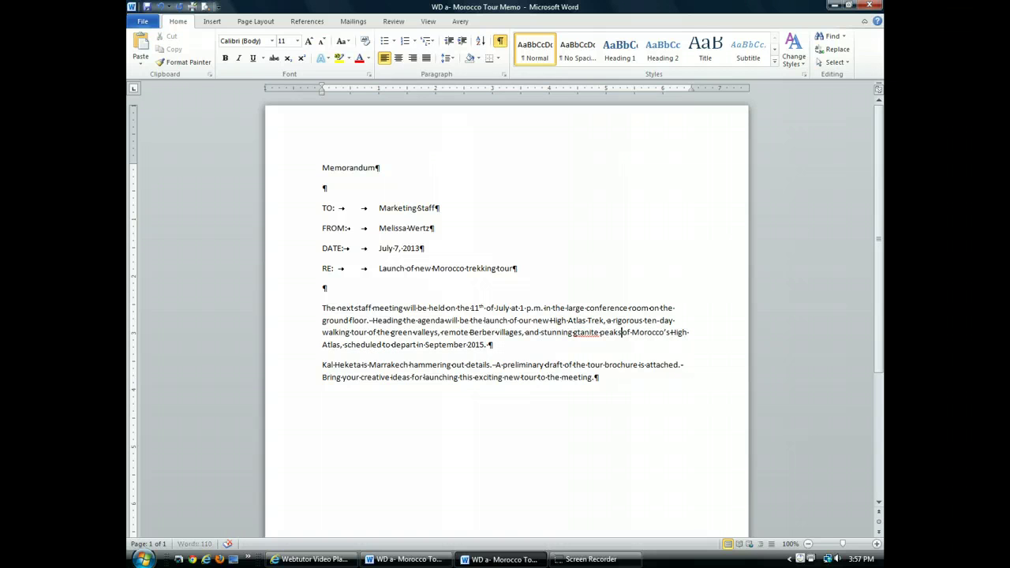
left_click(565, 355)
left_click(580, 333)
key("BackSpace")
type("r")
left_click(323, 366)
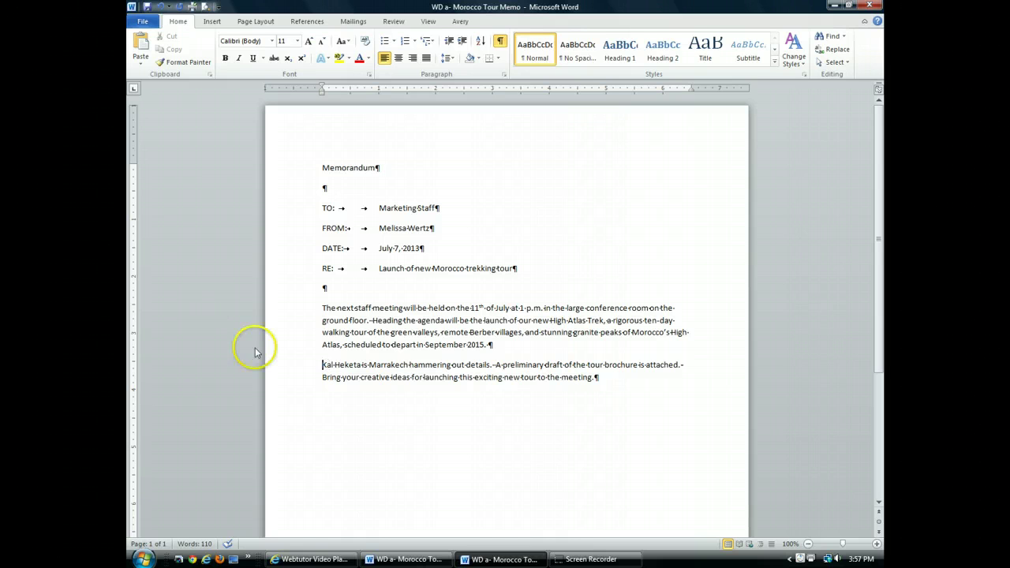
Cut the second paragraph's opening Marrakech sentence, hide formatting marks, and save the memo.
left_click(323, 366)
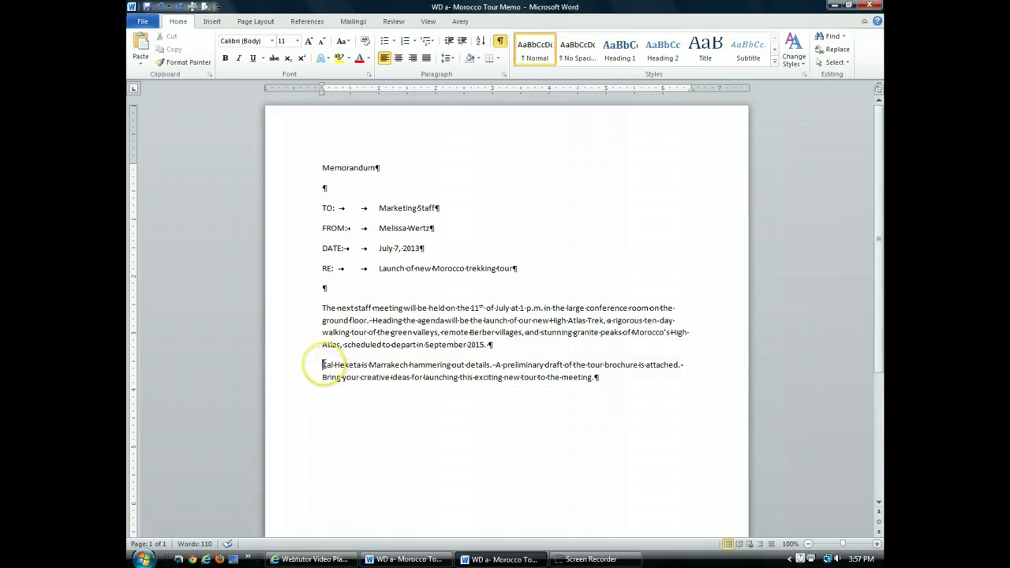
left_click(492, 365, "shift")
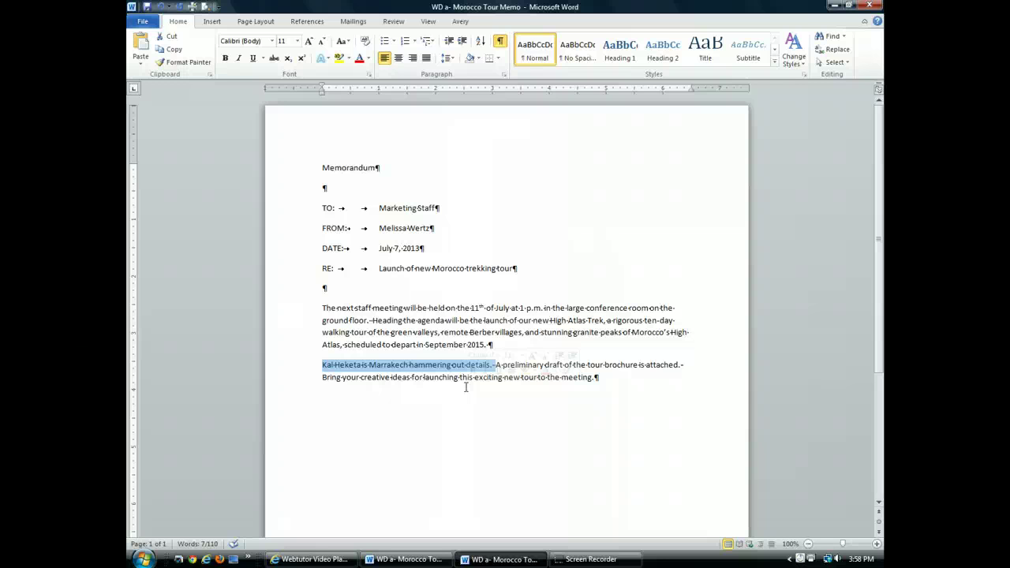
key("ctrl+x")
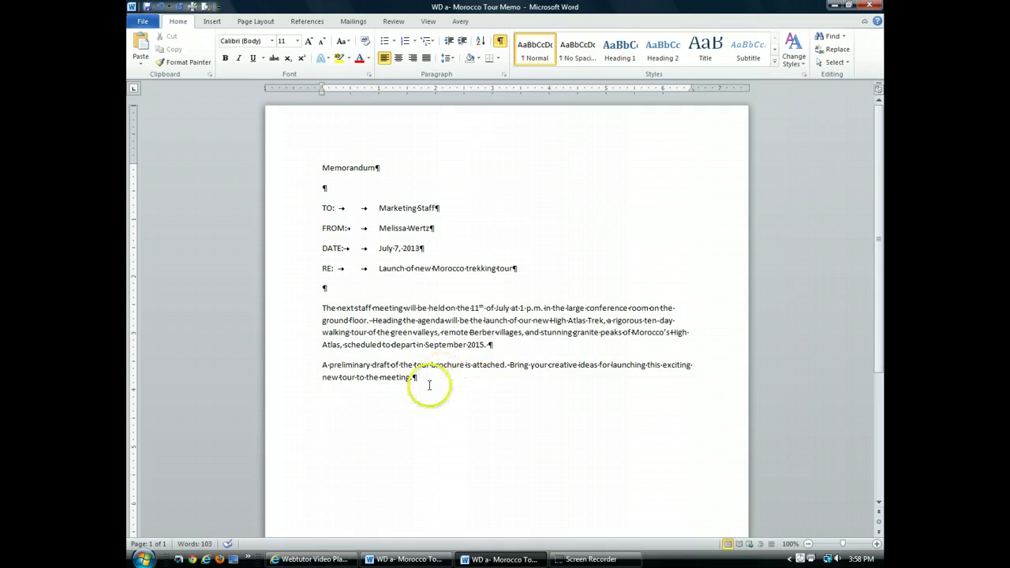
left_click(502, 41)
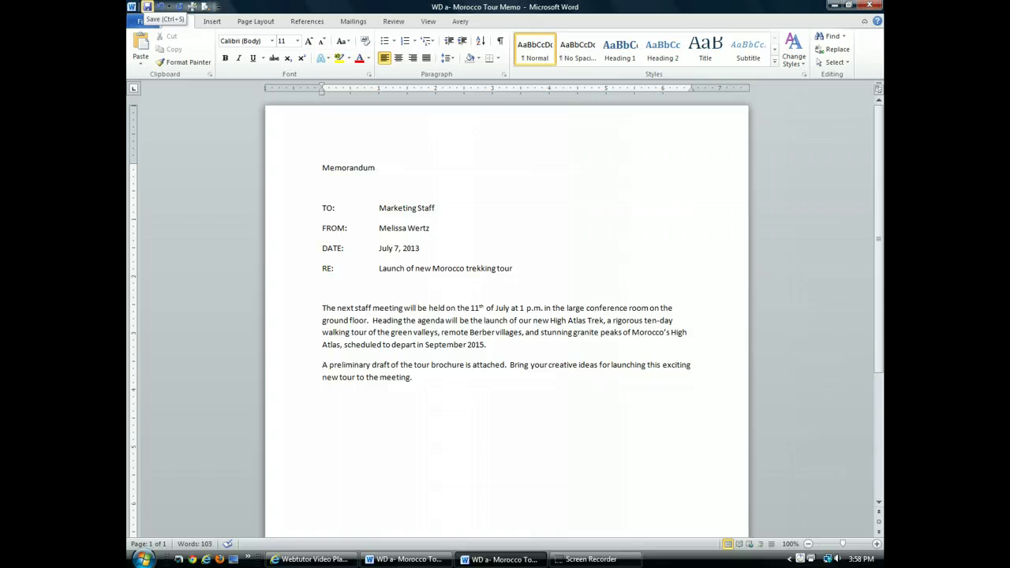
left_click(147, 7)
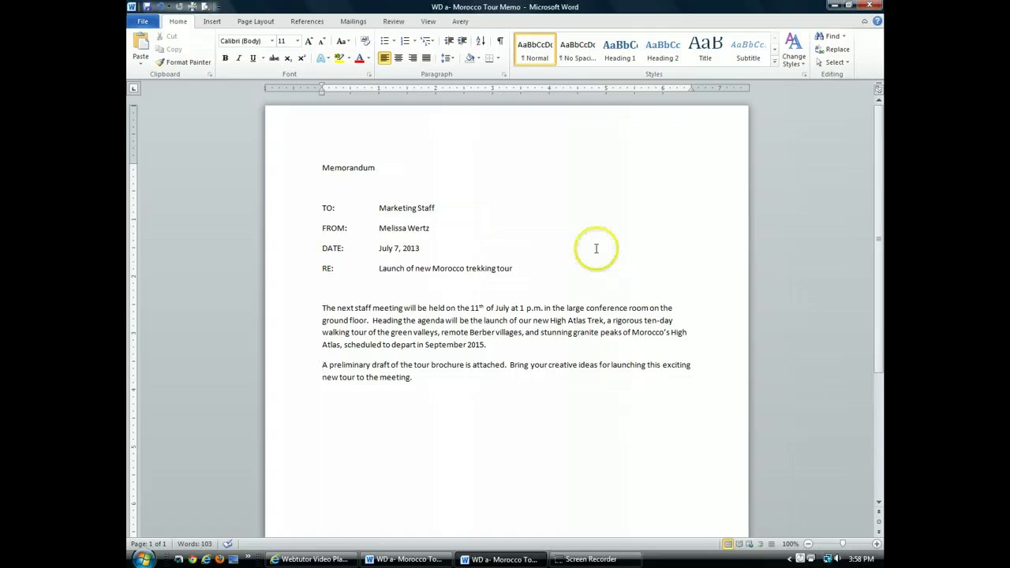